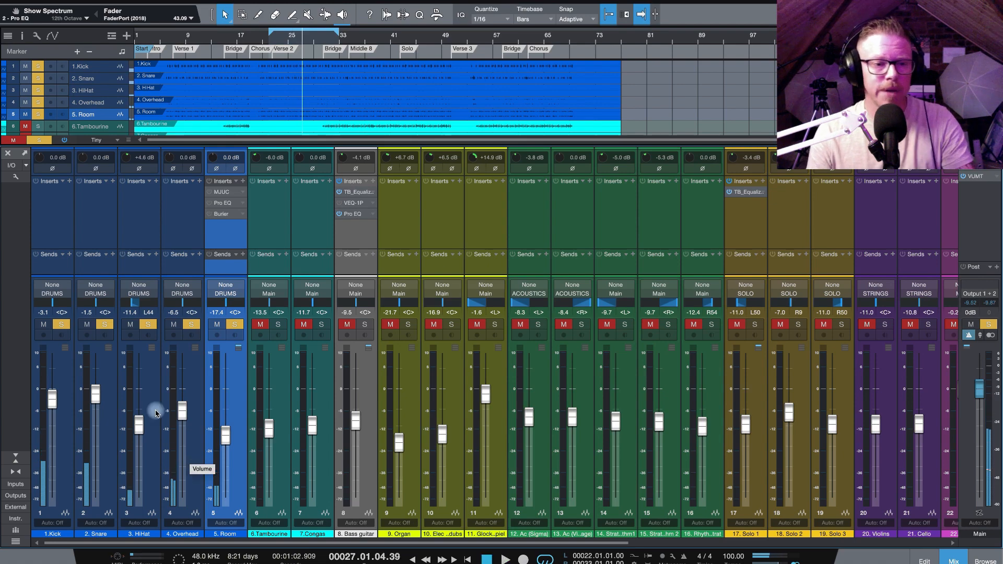
Unsolo the Kick, Snare, HiHat and Overhead tracks so only Room stays soloed, and audition it.
click(61, 324)
click(105, 325)
click(148, 325)
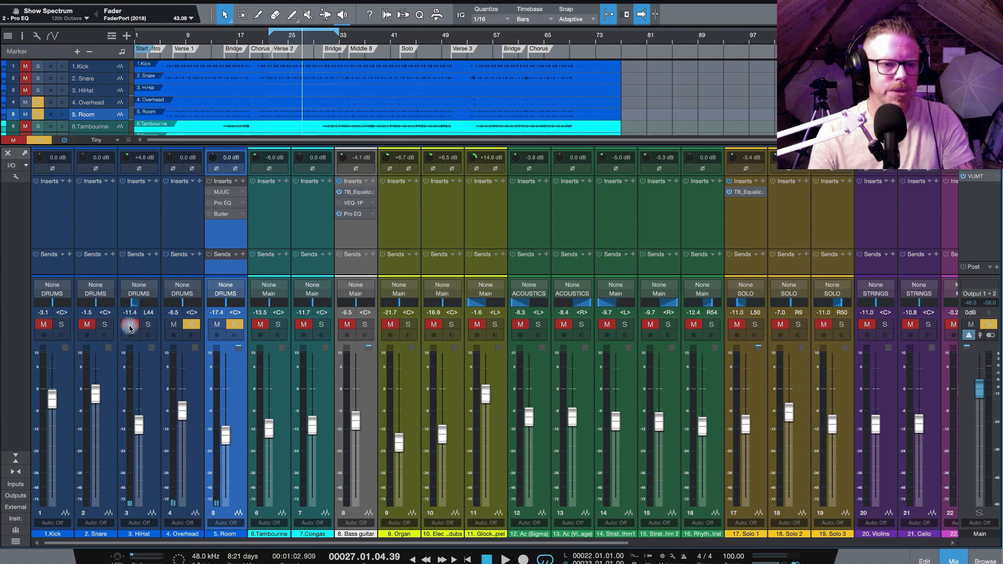
click(191, 325)
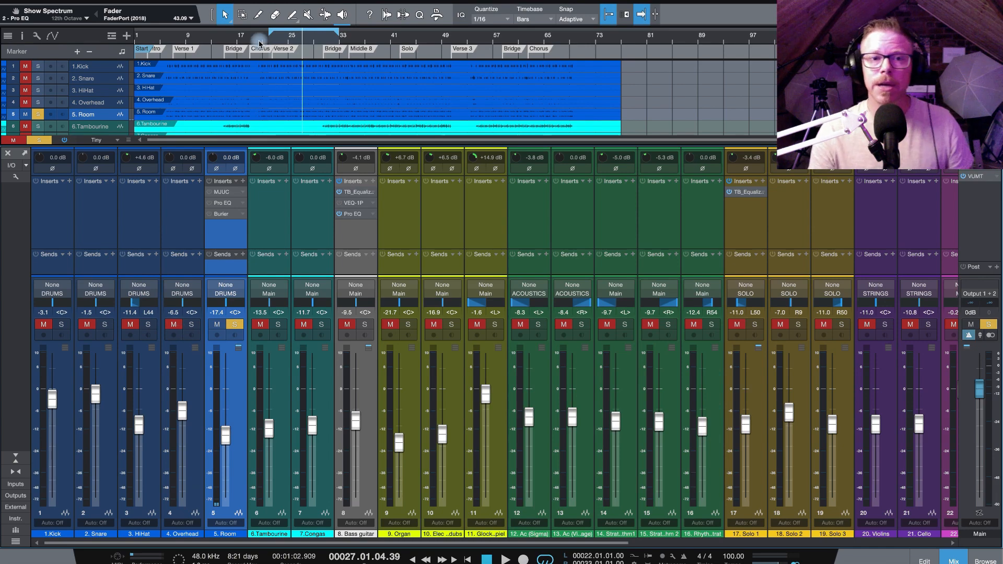
key(space)
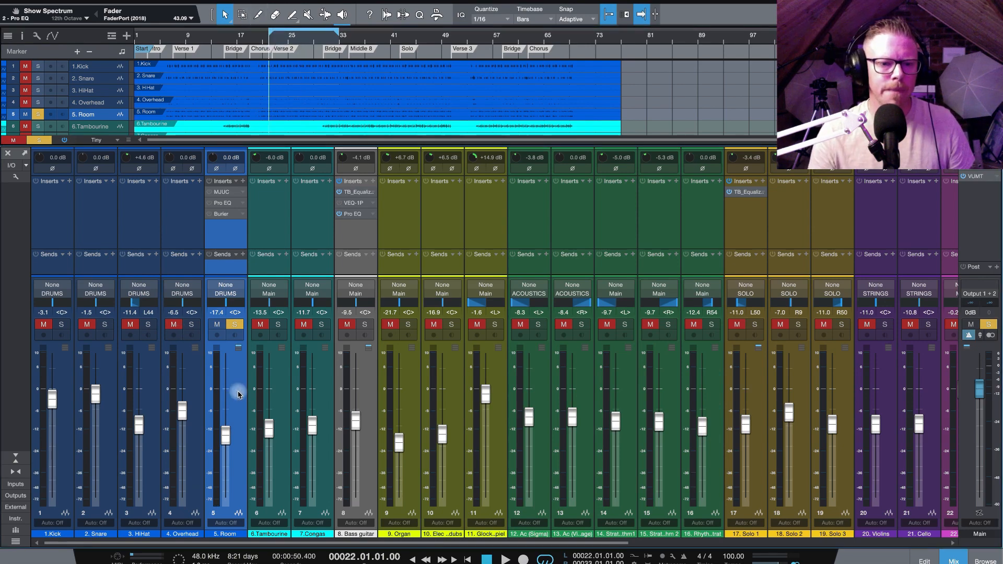
key(space)
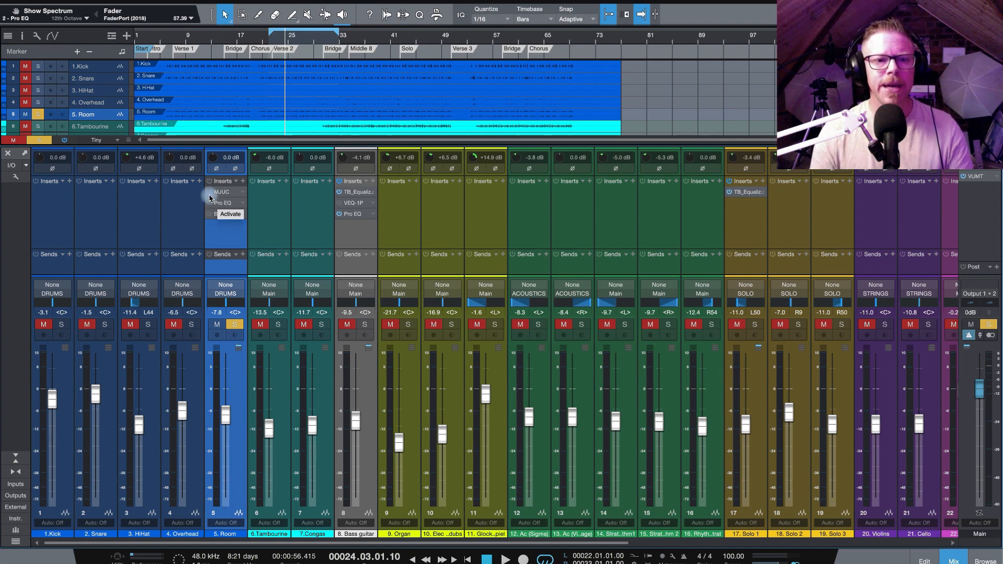
Activate and open the MJUC compressor insert on the Room track and collapse its lower control section.
click(224, 197)
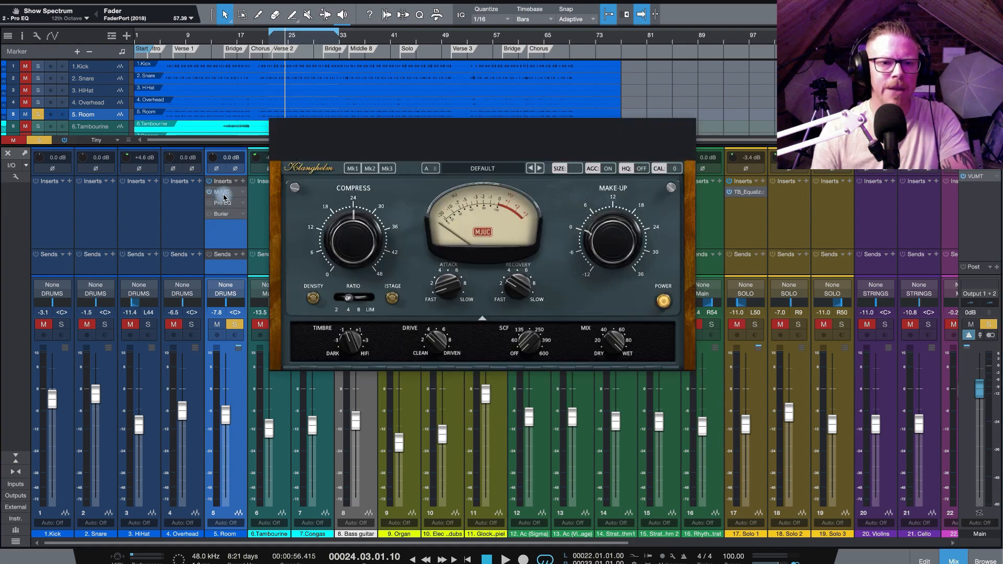
drag(517, 126, 549, 151)
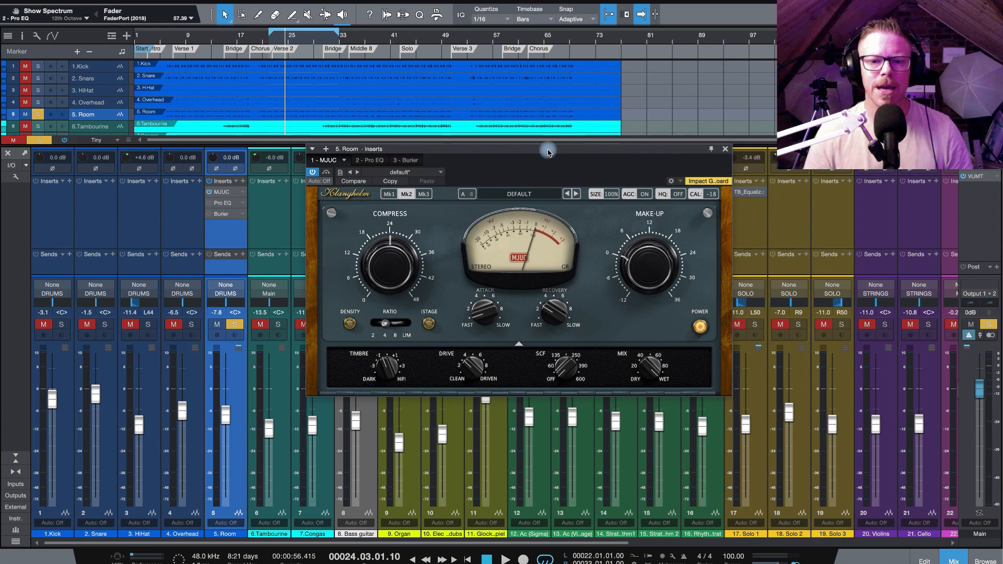
click(519, 345)
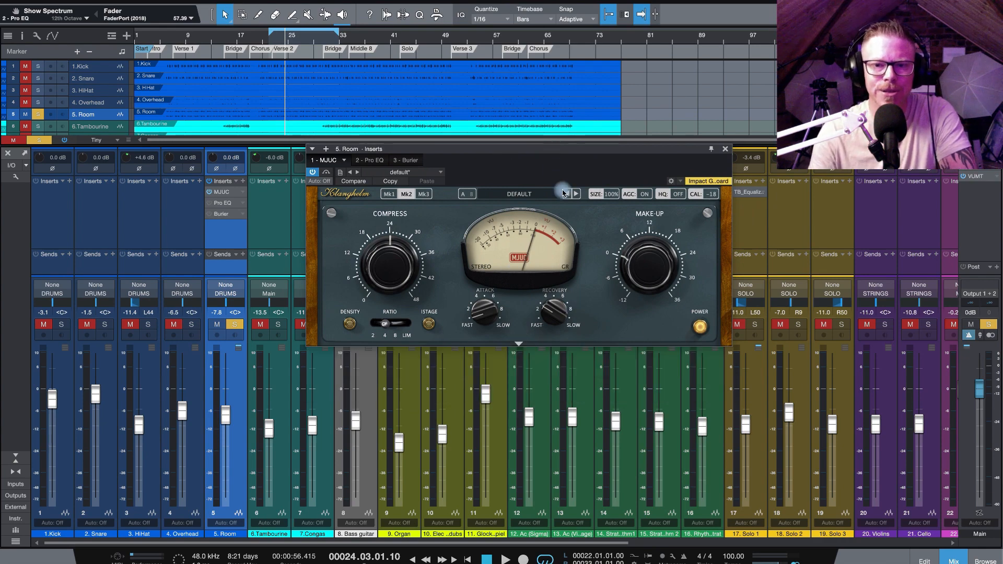
mouse_move(551, 150)
mouse_down()
mouse_move(565, 169)
mouse_move(545, 166)
mouse_up()
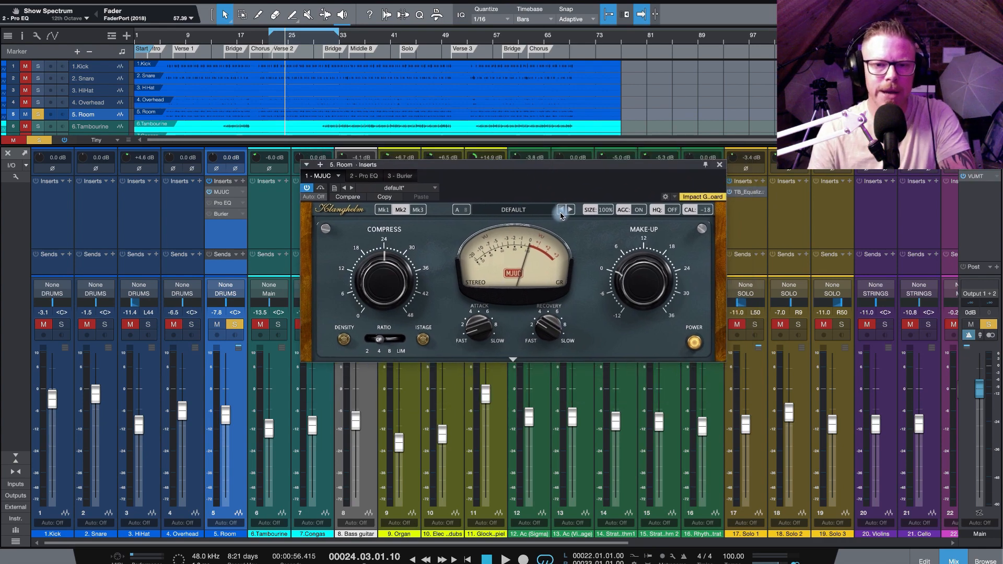
Preview another MJUC compressor model on the Room track and return to Mk2.
click(405, 212)
click(413, 211)
click(404, 211)
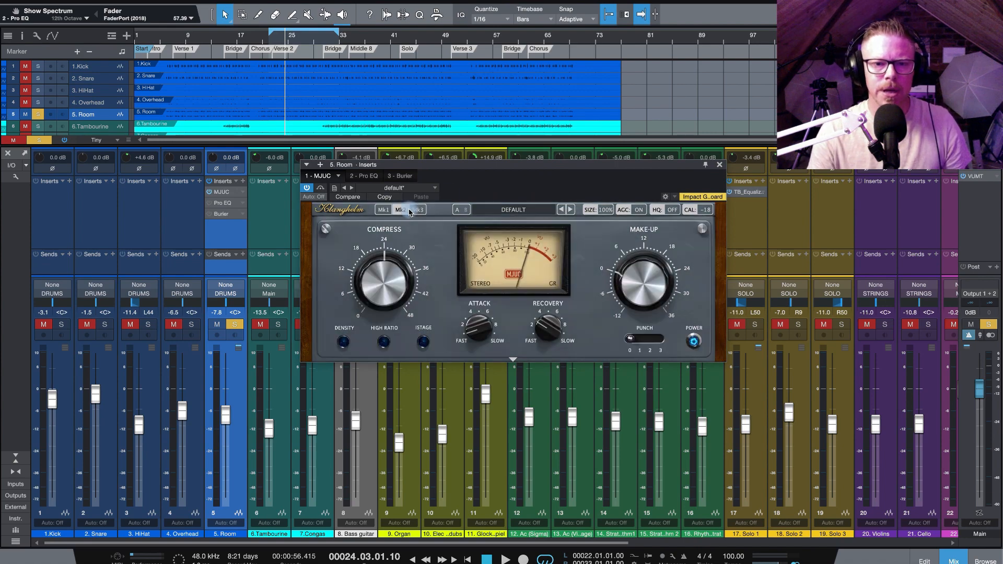
drag(490, 171, 473, 187)
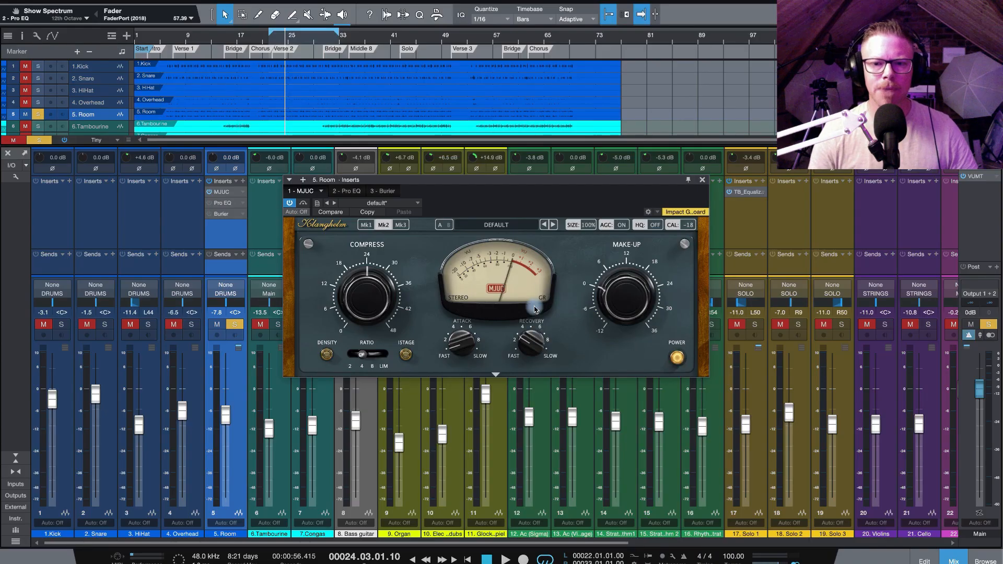
Play back the soloed Room track while sweeping the MJUC's Recovery knob to compare faster and slower settings.
click(271, 43)
key(space)
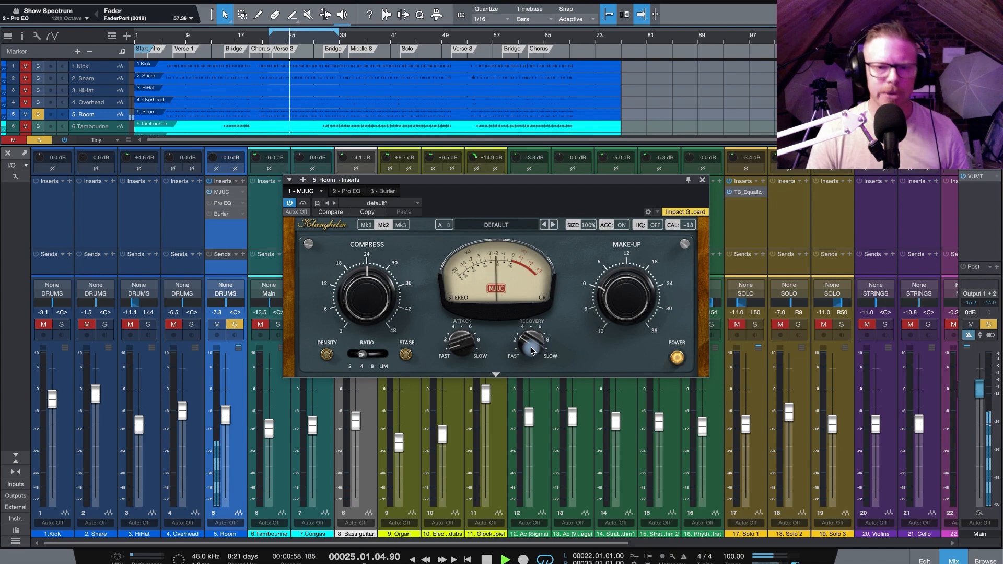
drag(532, 350, 527, 330)
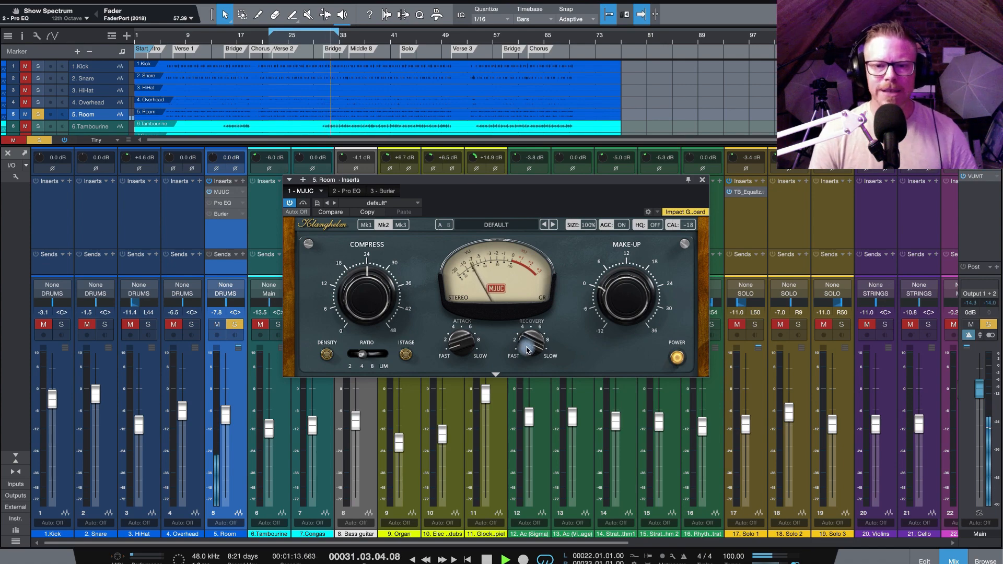
drag(527, 351, 522, 466)
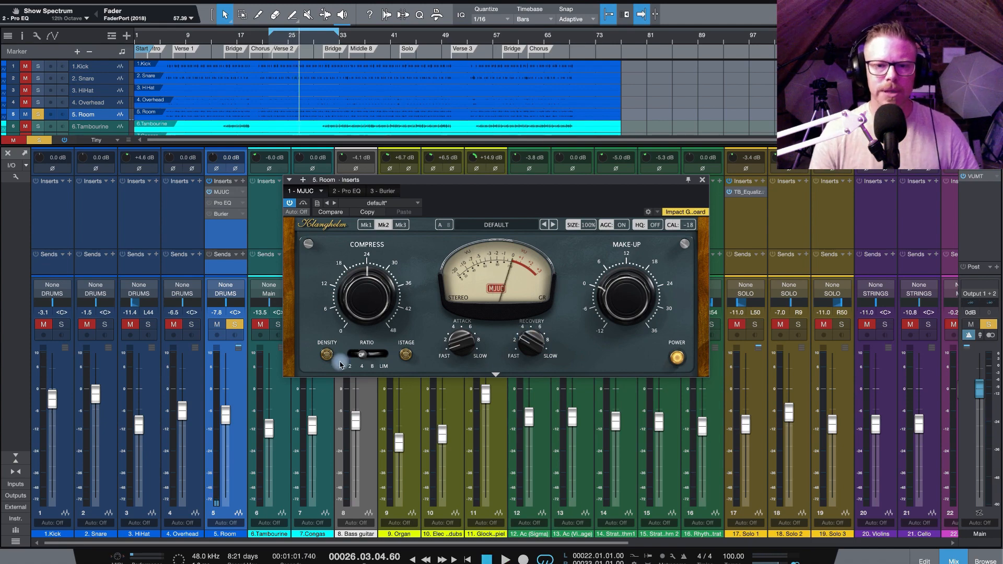
key(space)
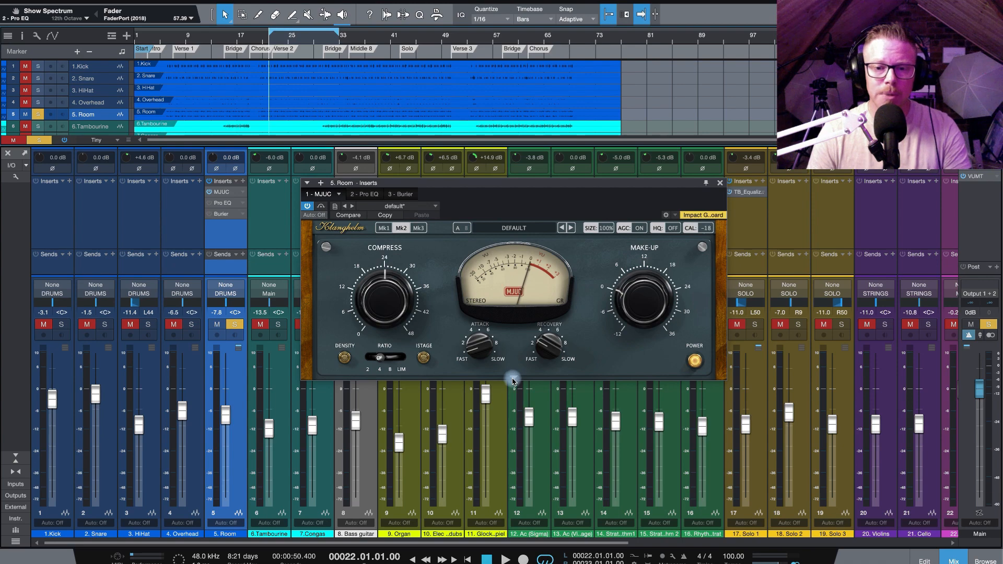
Expand the MJUC's lower controls, turn Timbre toward Dark and add some Drive during playback, and close the plug-in.
click(513, 379)
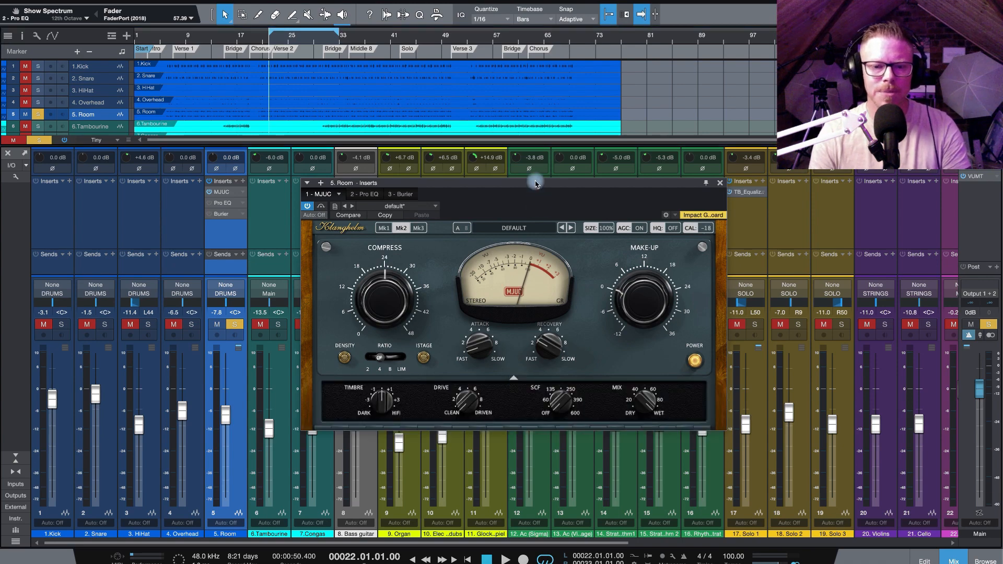
drag(536, 184, 538, 163)
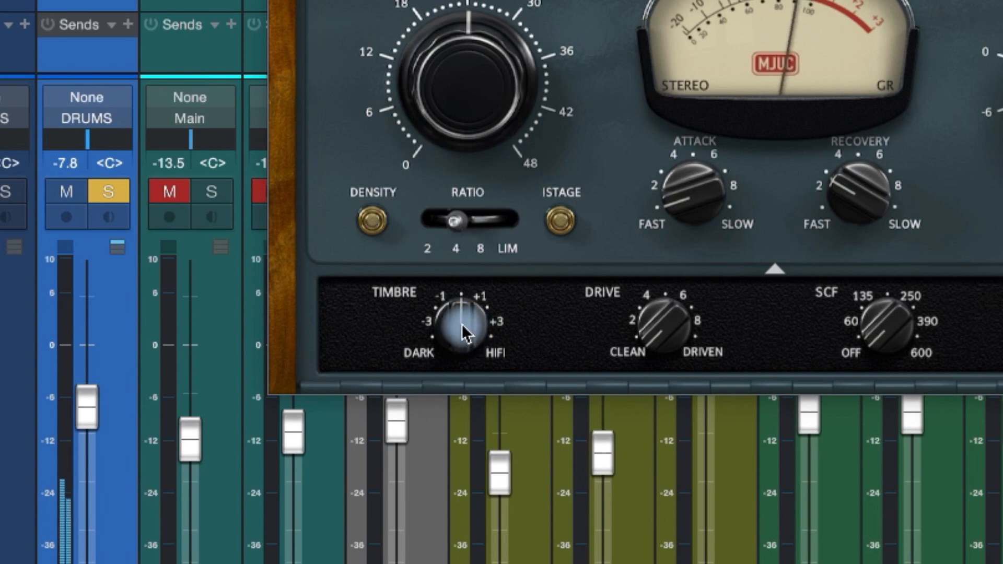
drag(455, 340, 437, 455)
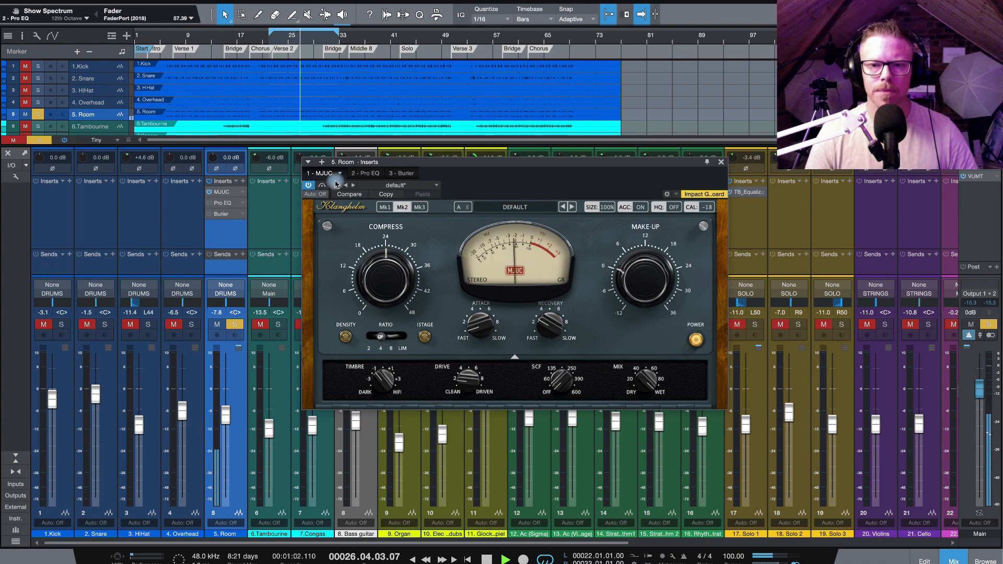
click(721, 162)
key(space)
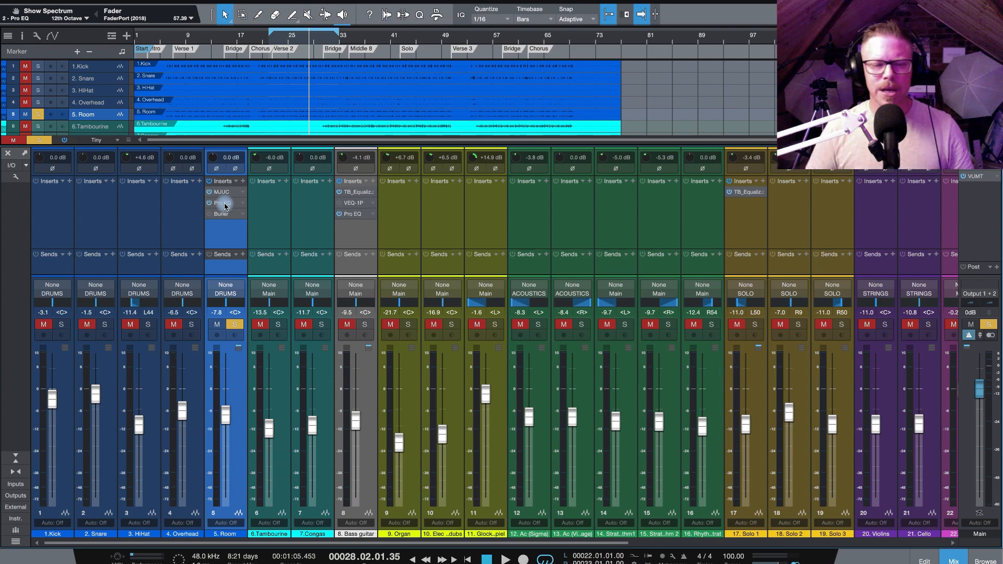
Open the Pro EQ insert on the Room track and raise its low cut to about 306 Hz during playback.
click(224, 203)
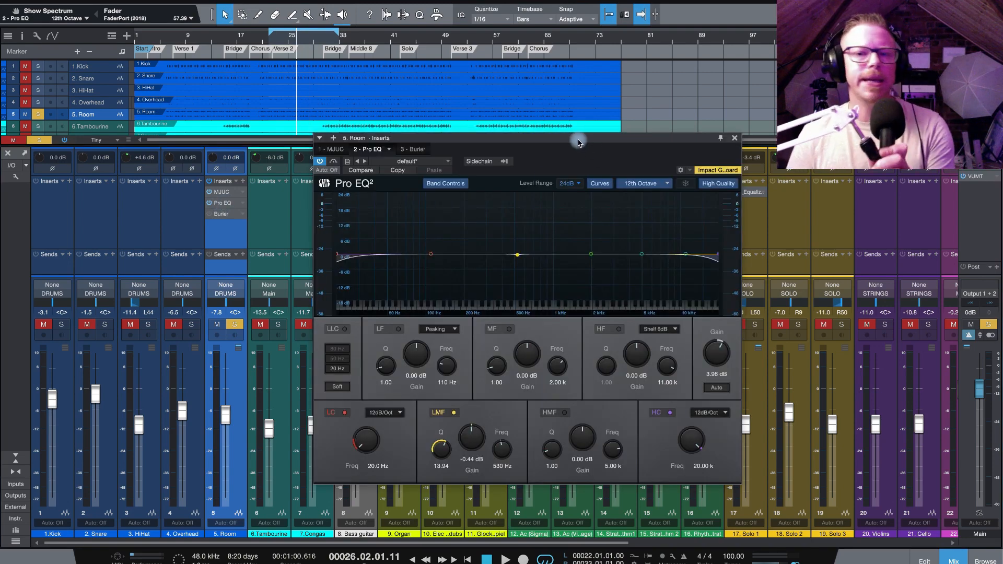
drag(577, 145, 550, 135)
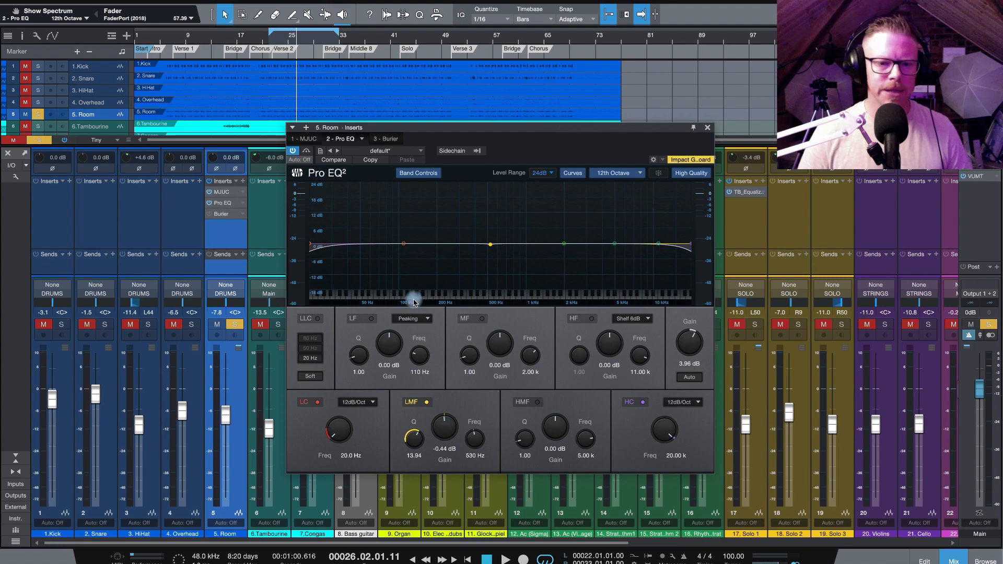
key(space)
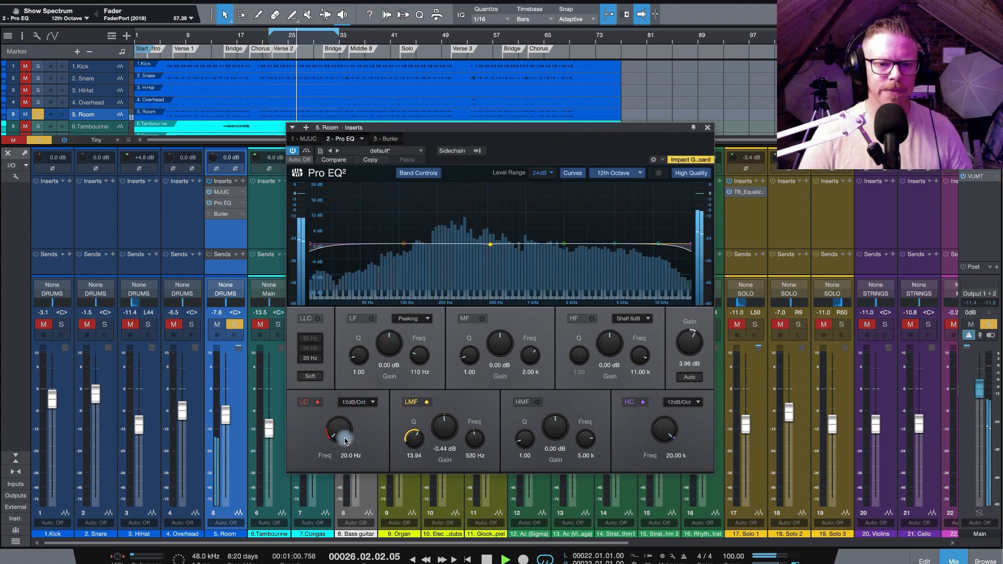
drag(342, 435, 342, 425)
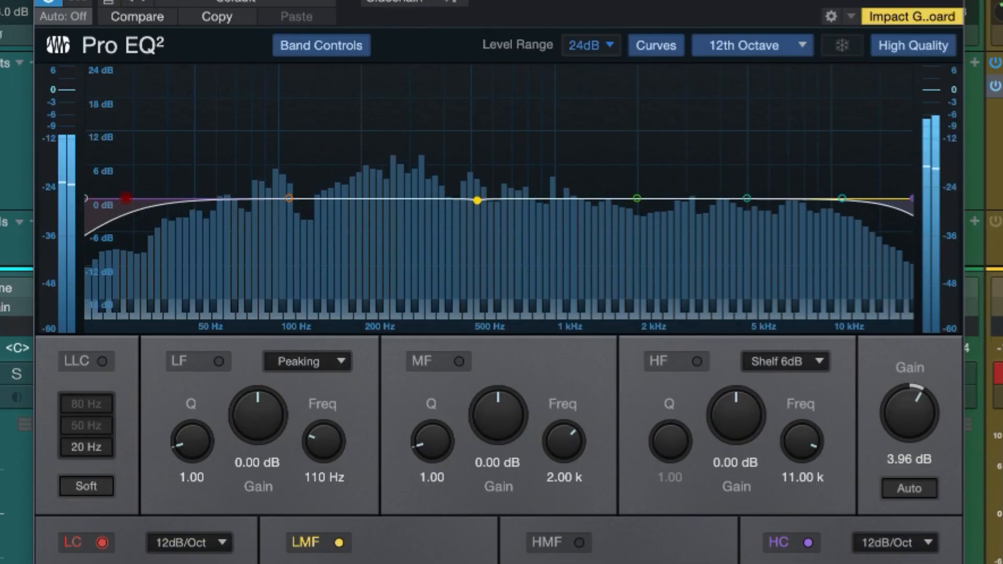
drag(139, 563, 135, 518)
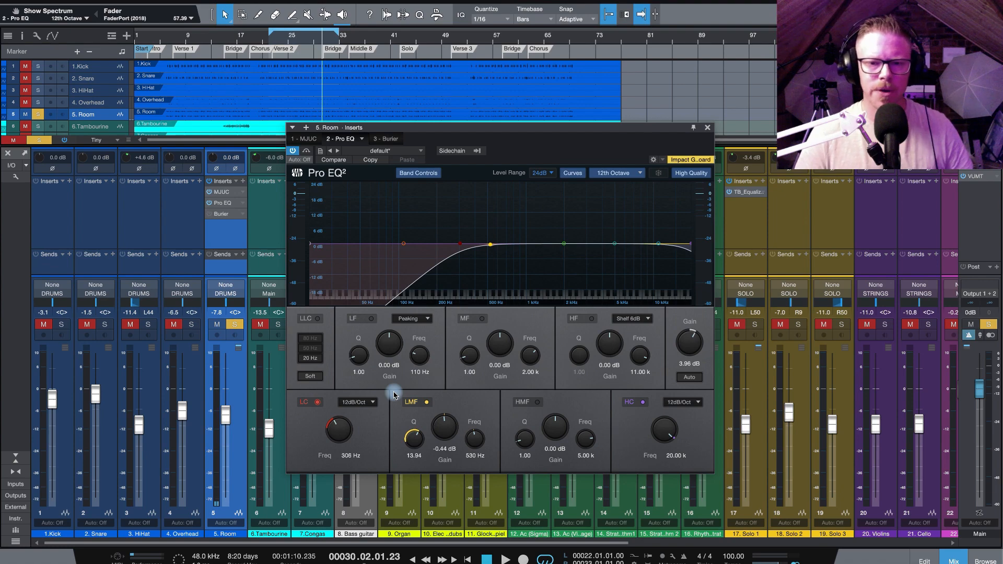
Lower the Pro EQ's high cut to 4.53 kHz while the Room track plays.
key(space)
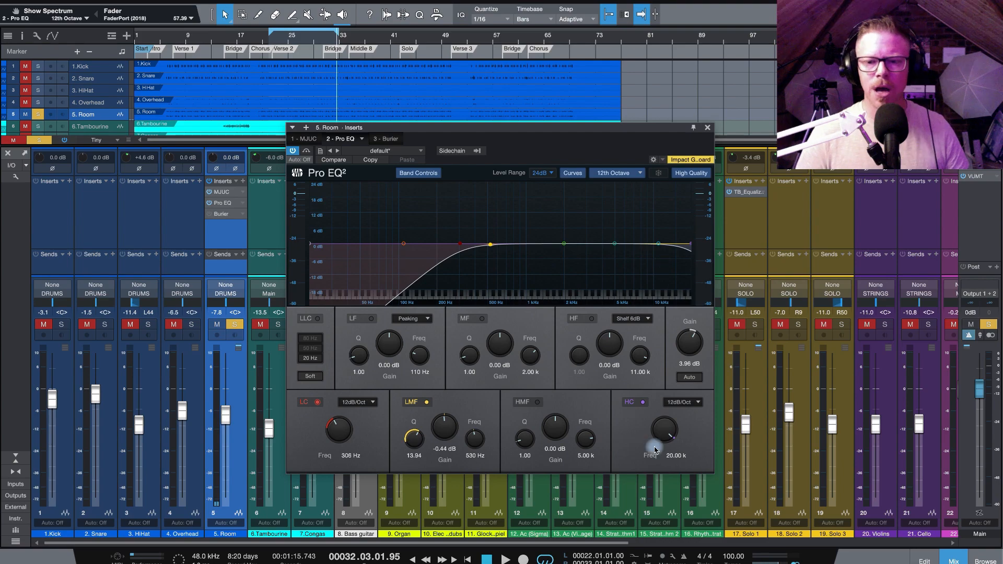
key(space)
drag(805, 187, 596, 187)
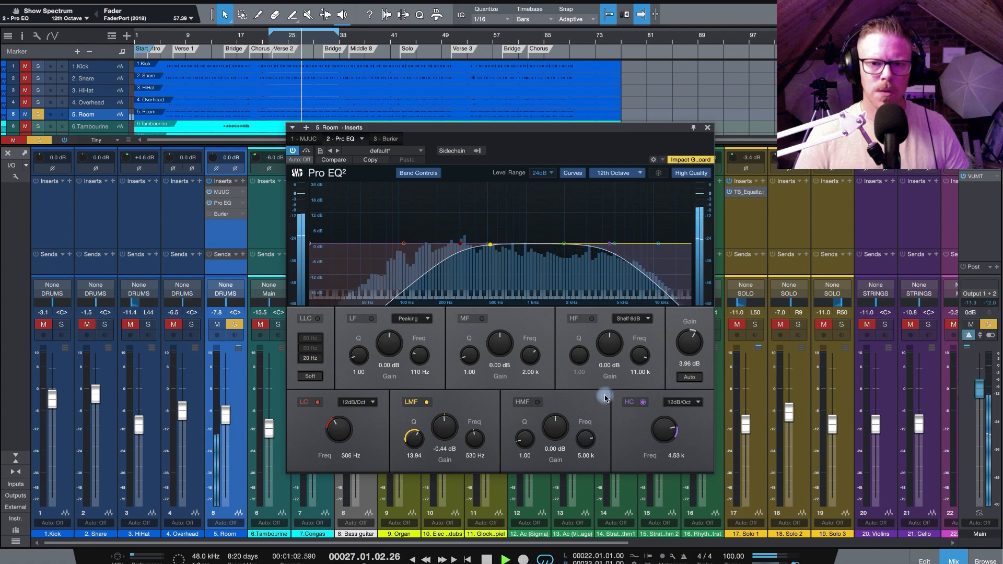
Sweep the Pro EQ's boosted LMF band for resonances and set it to a -4.10 dB cut at 601 Hz with Q 9.02.
drag(490, 244, 502, 226)
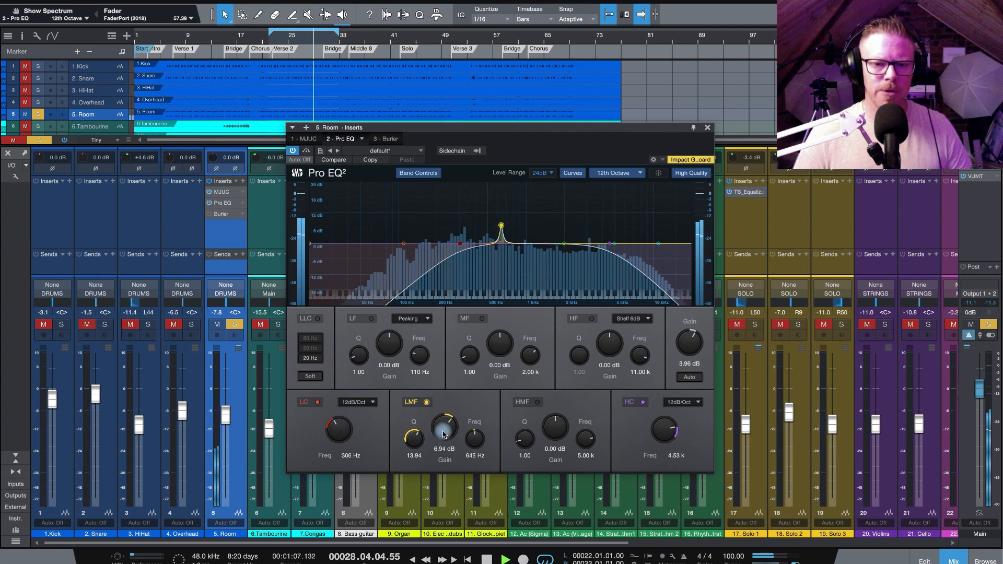
drag(443, 432, 422, 488)
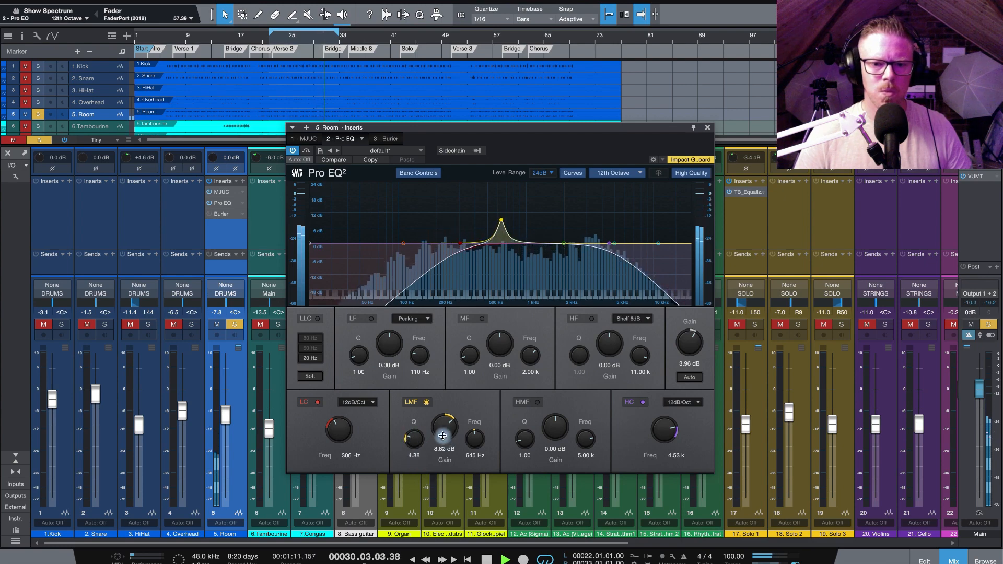
mouse_move(443, 436)
mouse_down()
mouse_move(444, 446)
mouse_move(471, 447)
mouse_move(412, 444)
mouse_move(414, 429)
mouse_move(441, 429)
mouse_move(441, 444)
mouse_up()
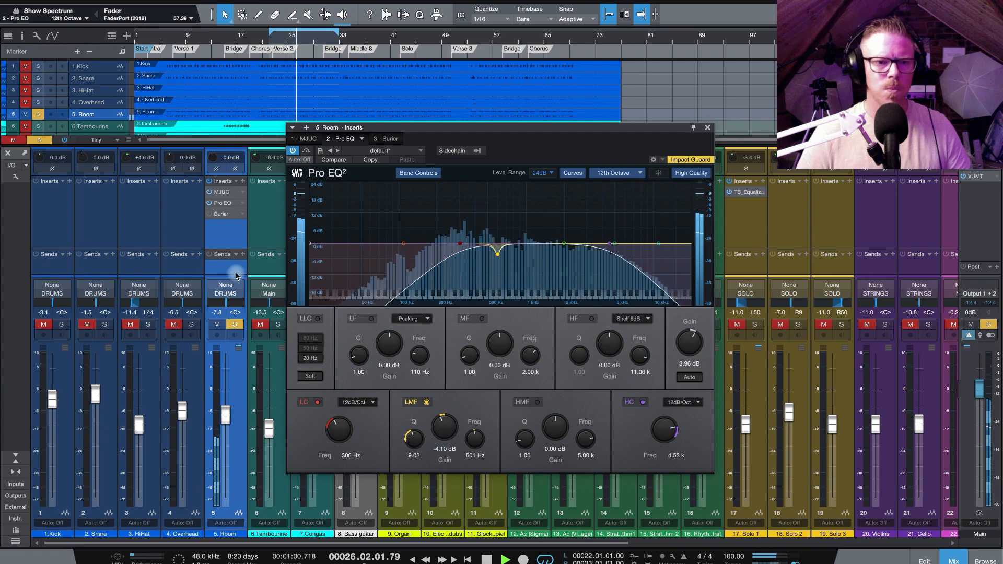
Compare the Room track with the Pro EQ bypassed and active, leave it active, and close the EQ.
click(209, 203)
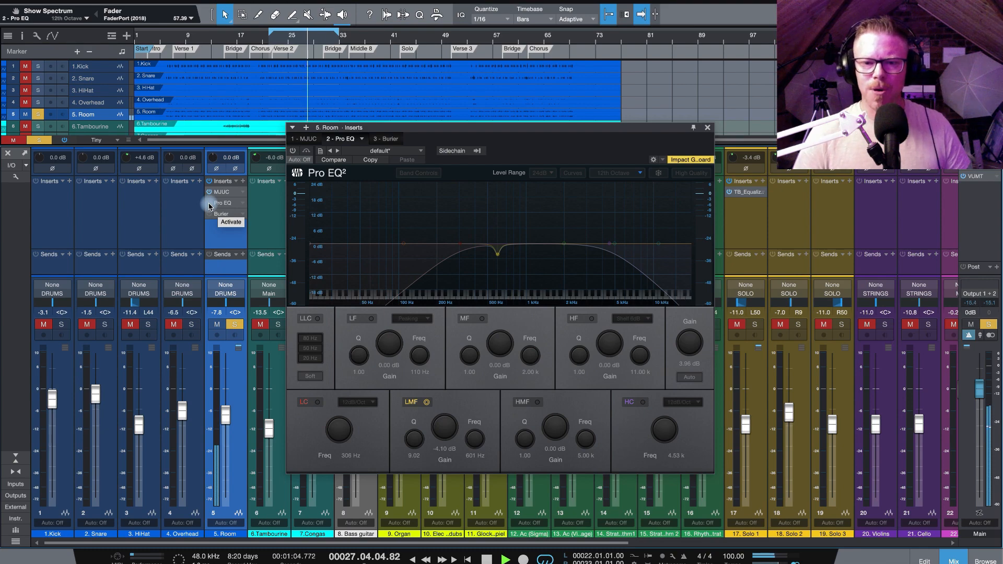
click(210, 205)
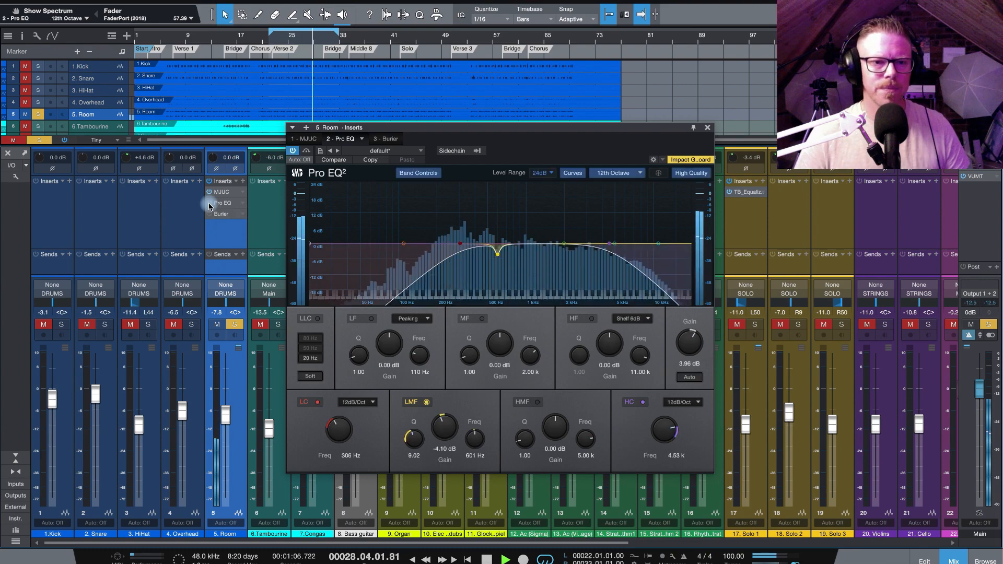
click(708, 128)
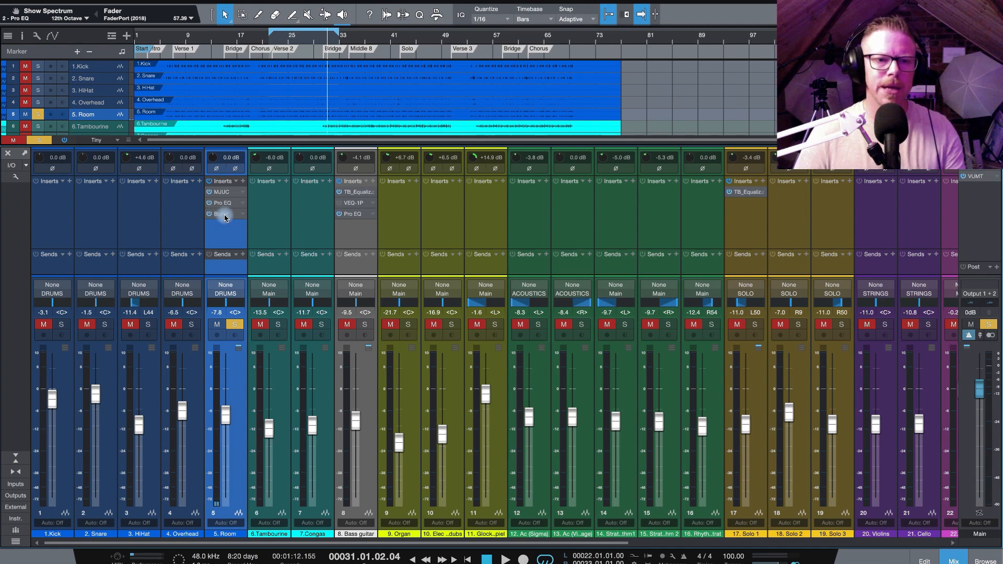
Open the Burier insert on the Room track, move its window aside and turn the Bury amount down to about 0.
click(226, 215)
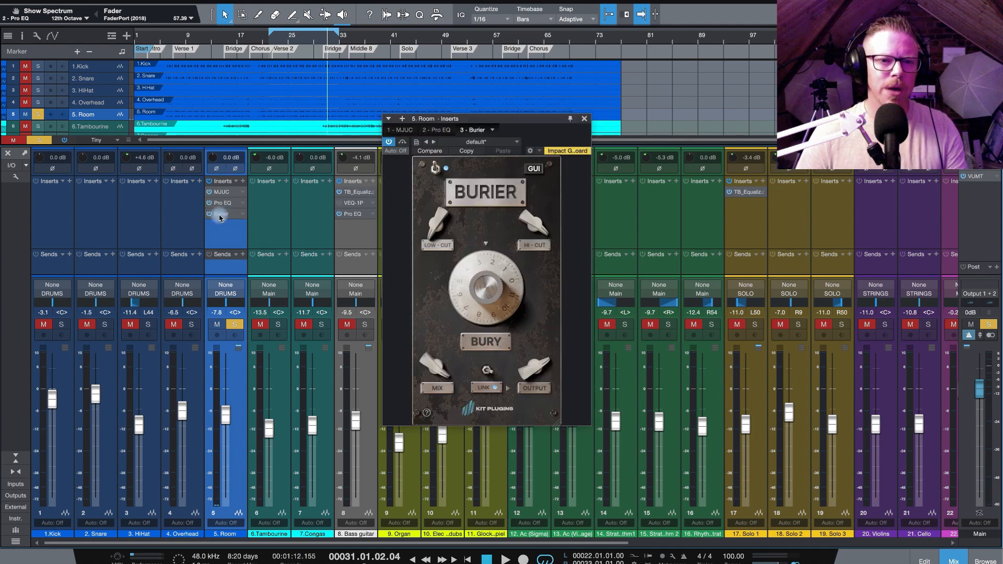
drag(520, 130, 585, 164)
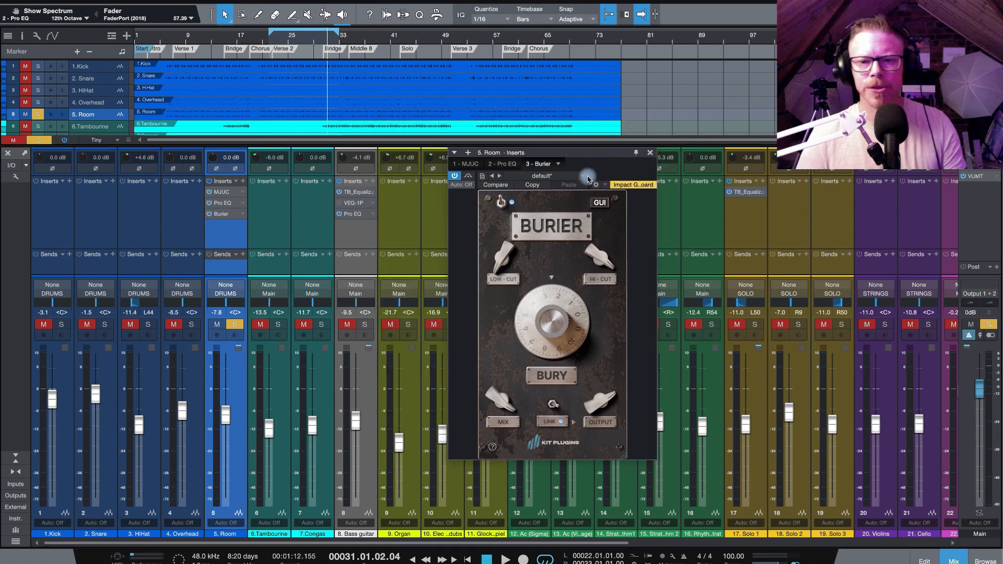
drag(545, 330, 543, 347)
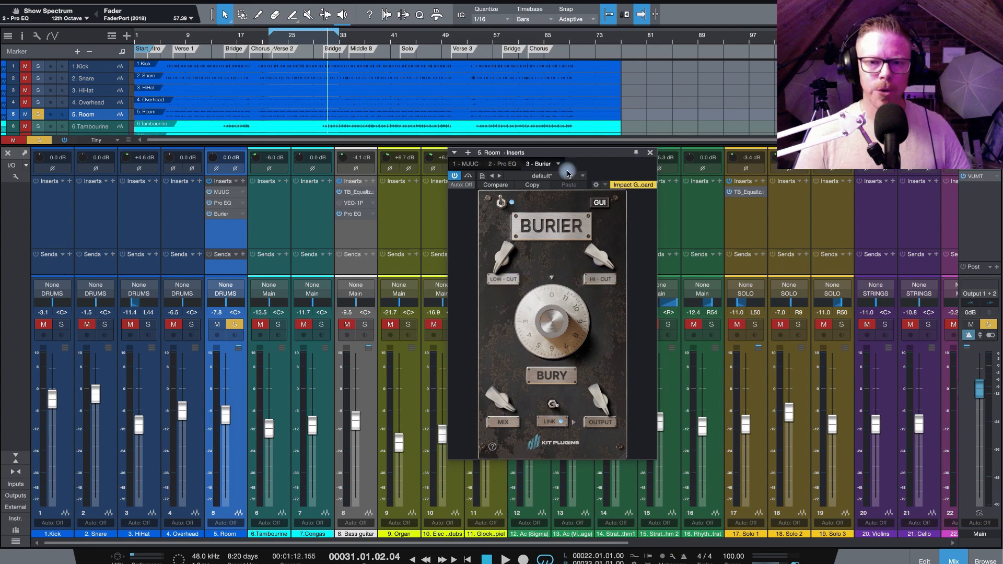
Audition Bury amounts up to about 5.4 during playback, settle on a low Bury setting with linked output, and close Burier.
key(space)
drag(544, 328, 542, 311)
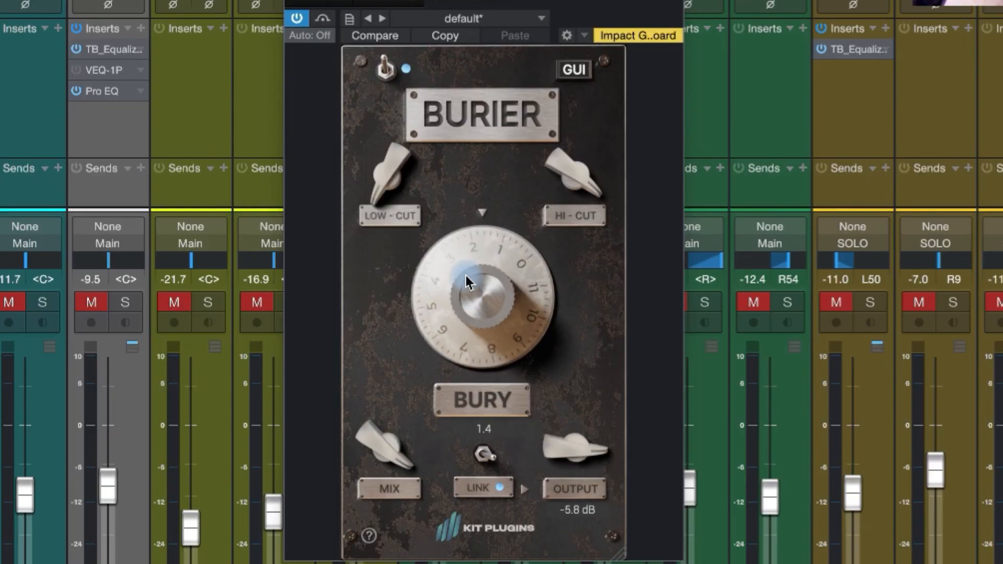
drag(465, 275, 472, 240)
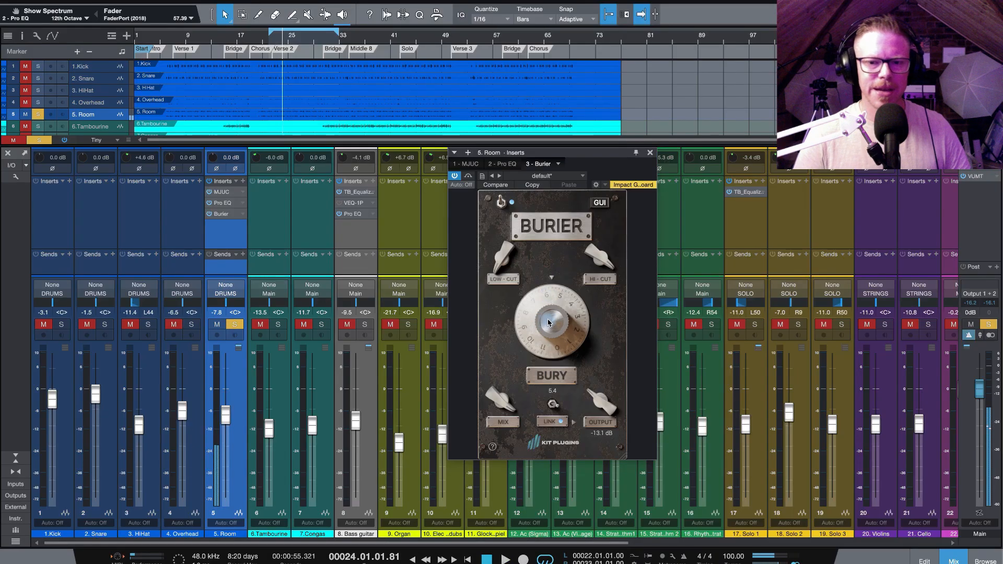
drag(548, 324, 544, 352)
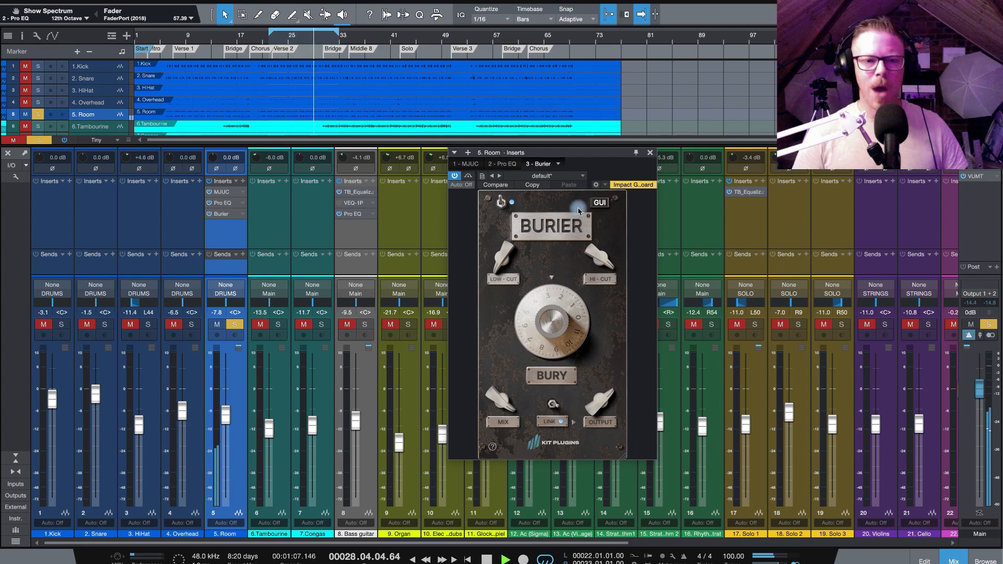
key(space)
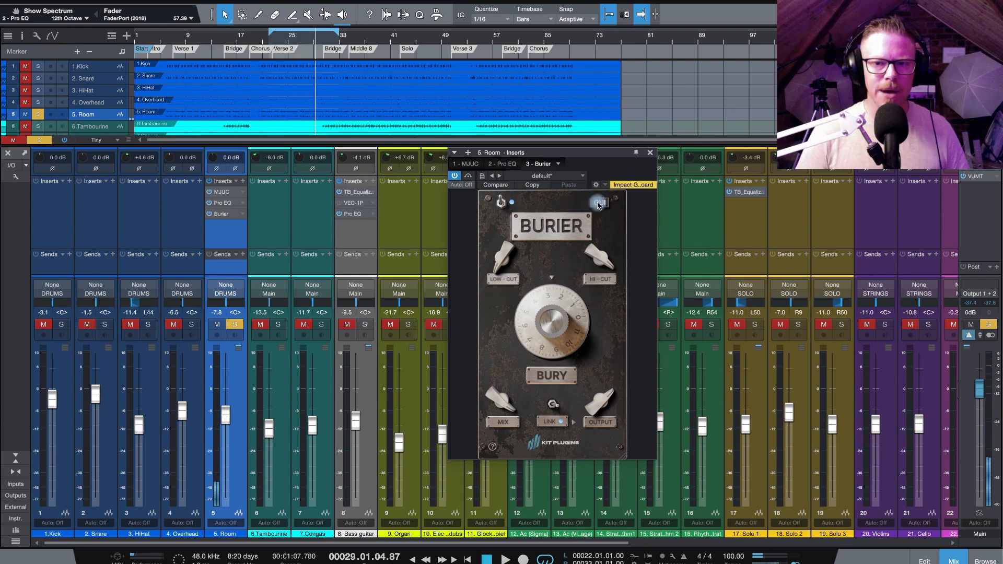
click(649, 155)
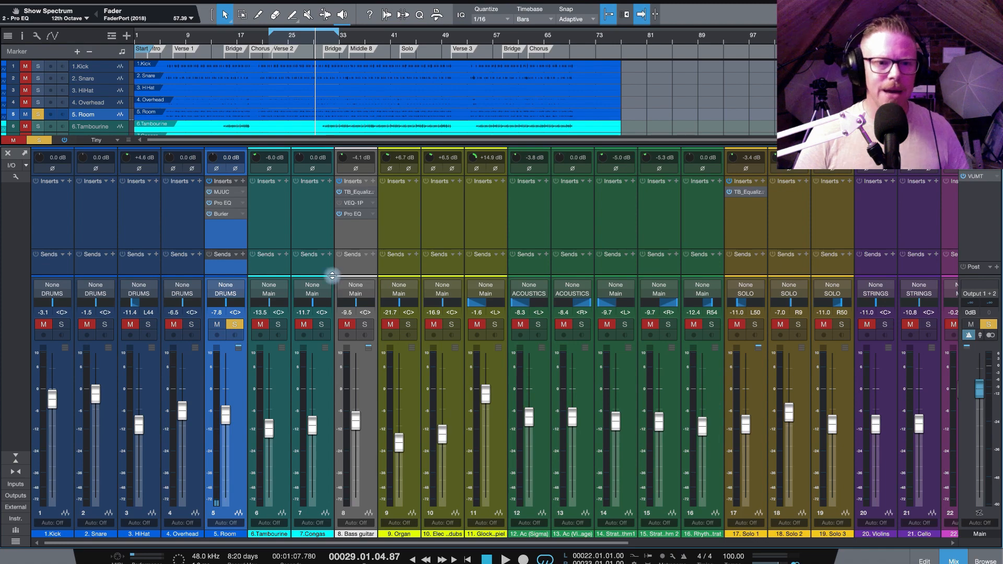
Compare the Room track with all its inserts bypassed and active during playback, leaving them active.
key(space)
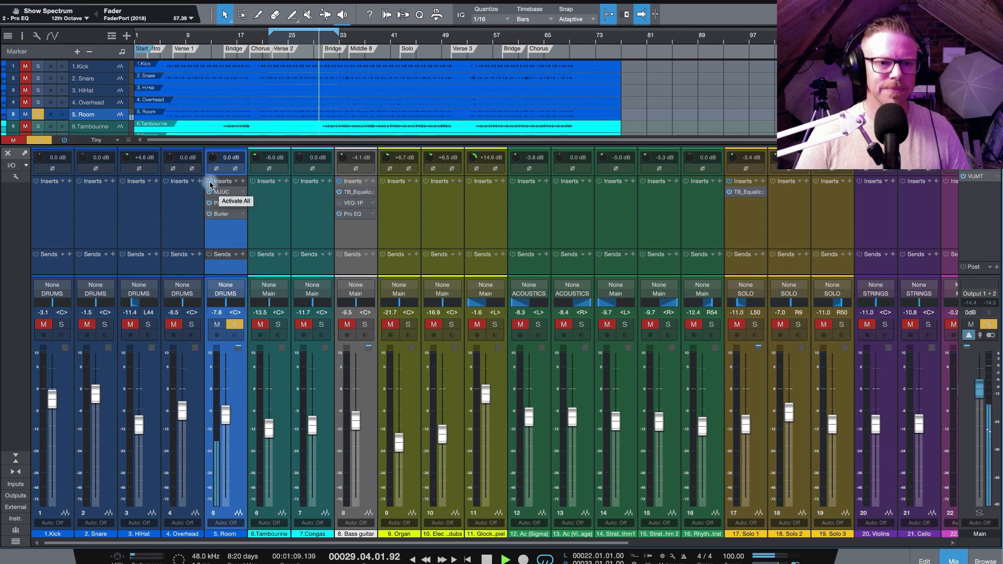
click(209, 183)
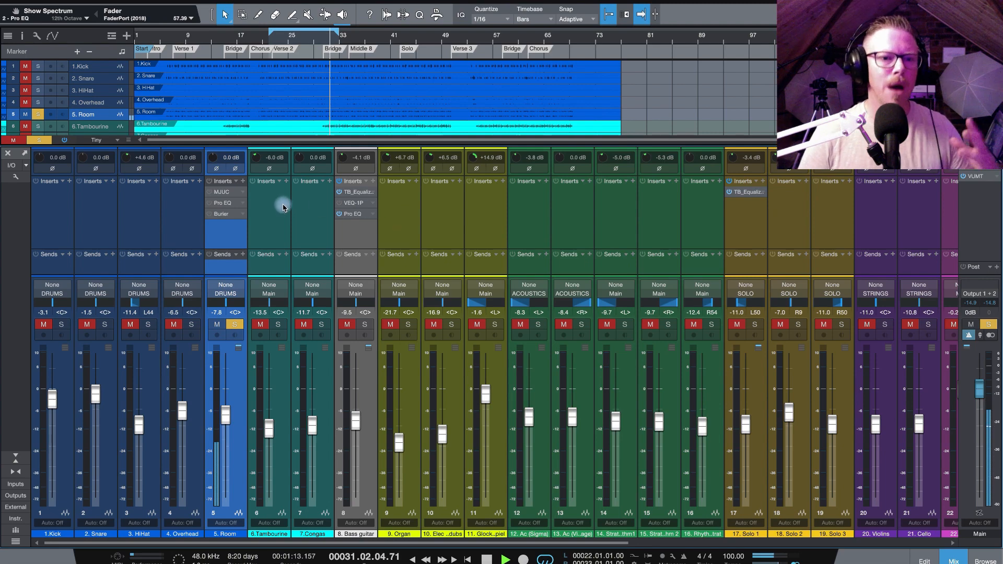
click(209, 185)
Solo the Kick, Snare, HiHat and Overhead tracks together with the Room track.
click(61, 325)
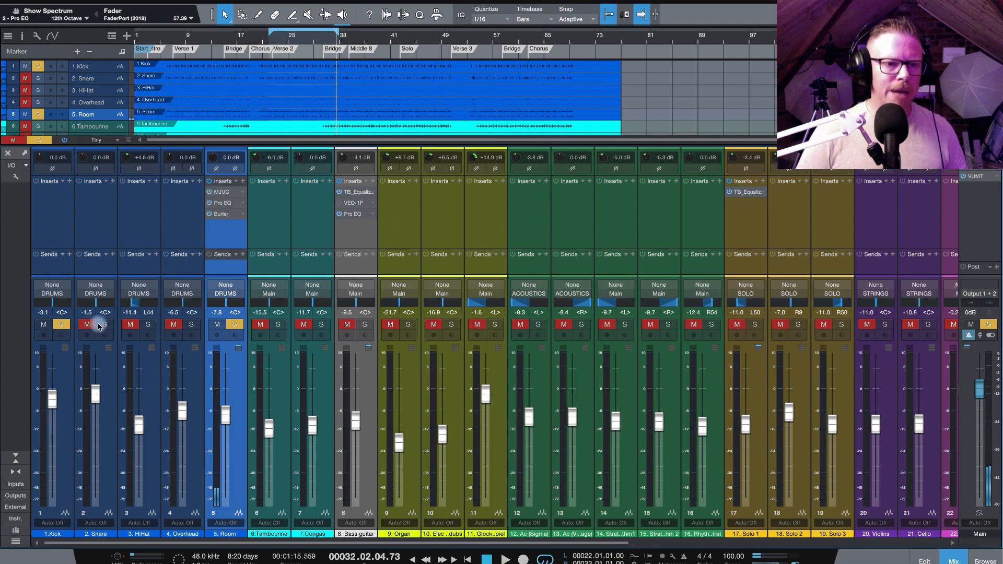
click(104, 324)
click(148, 324)
click(191, 325)
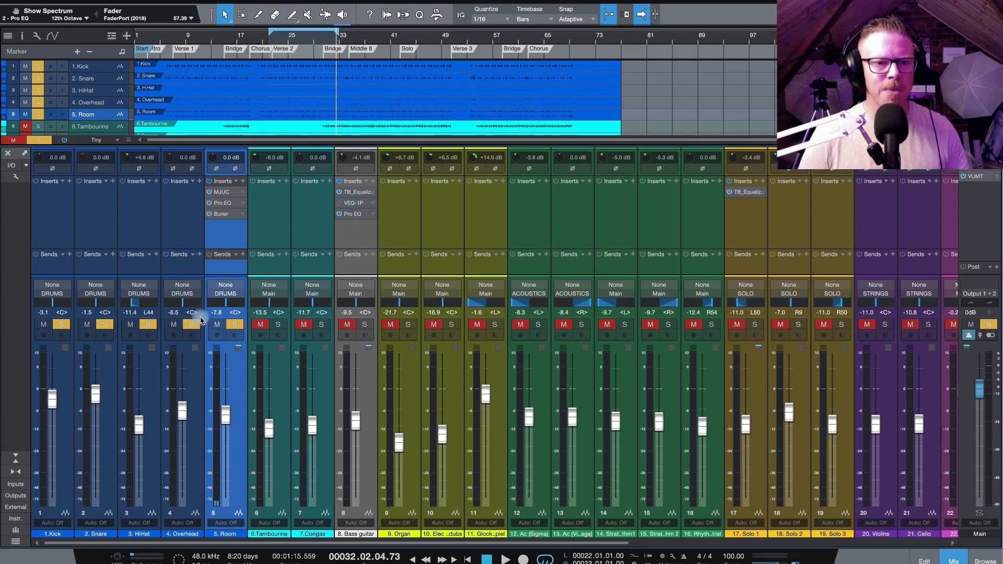
Play the soloed drums from the Verse 2 area and blend the Room track in gradually from silence to -22.4 dB.
click(271, 42)
key(space)
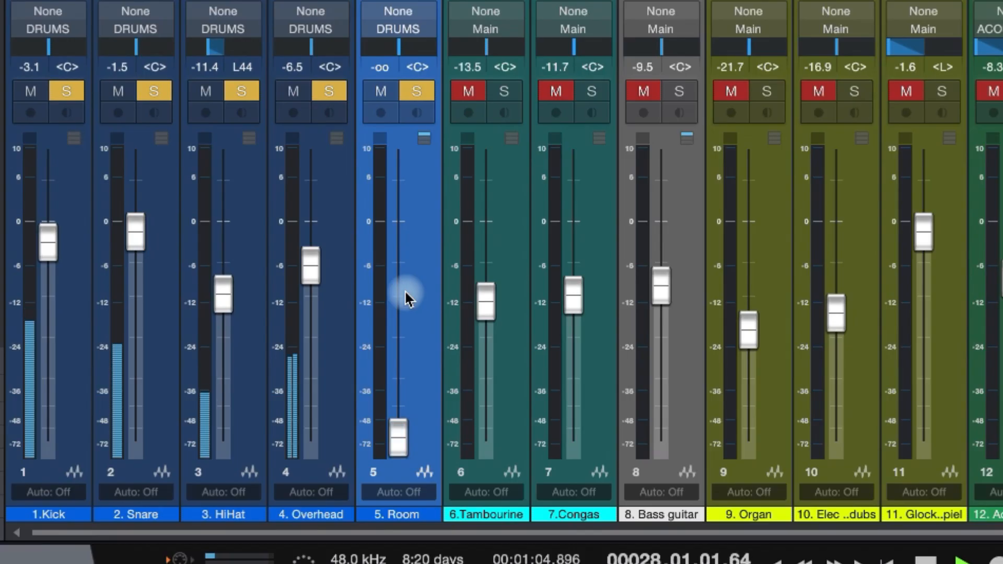
scroll(406, 293, up, 10)
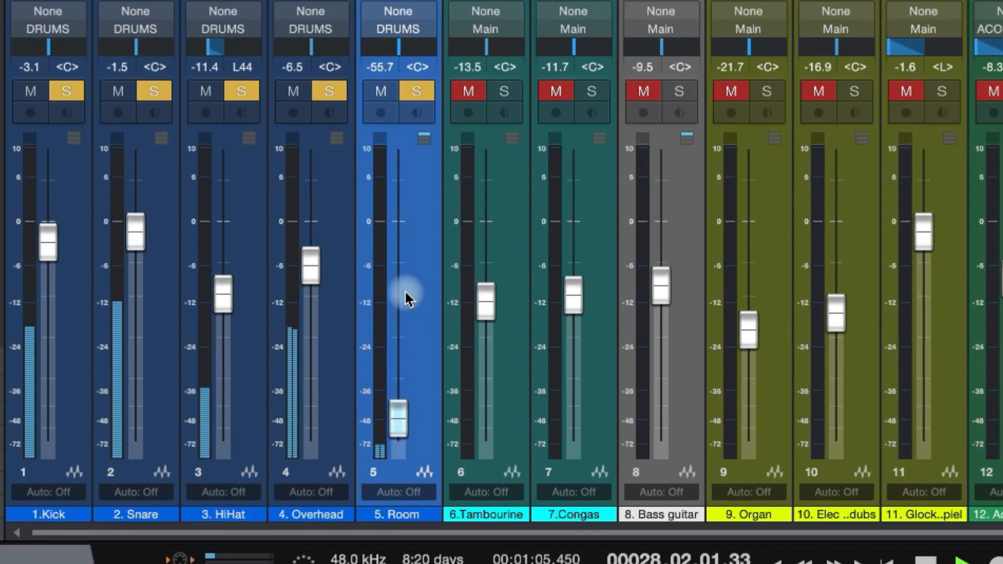
scroll(406, 295, up, 7)
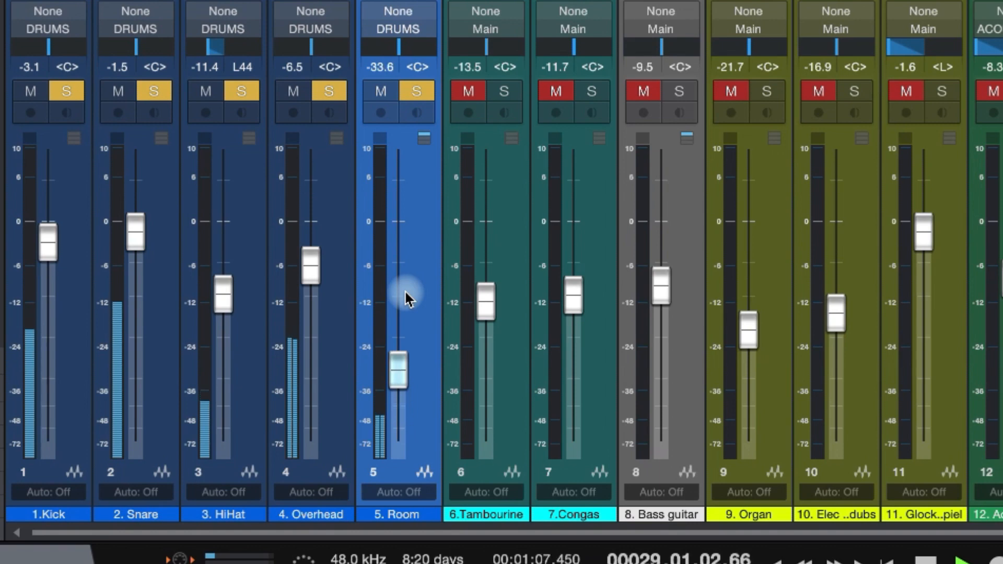
scroll(407, 298, up, 4)
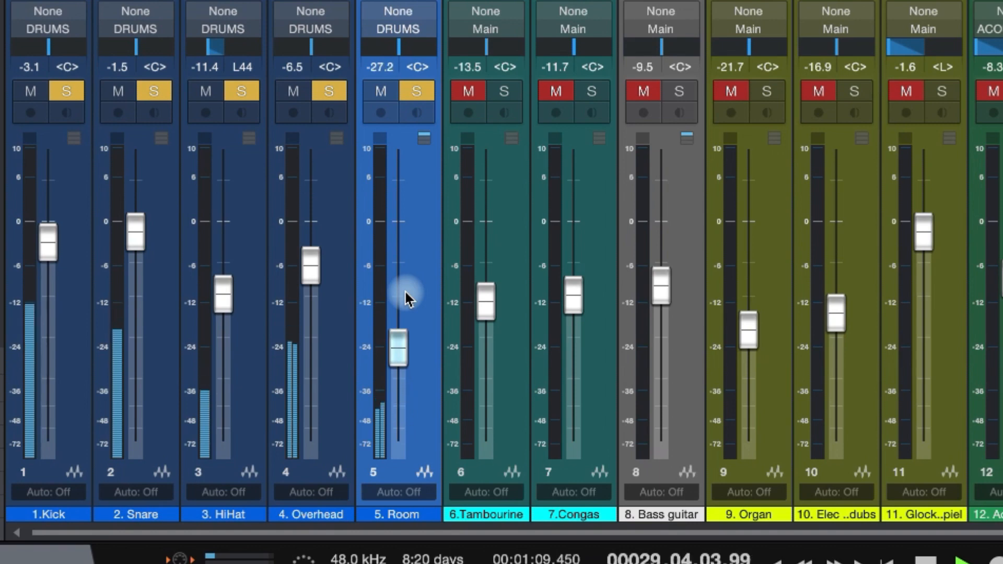
scroll(406, 298, up, 3)
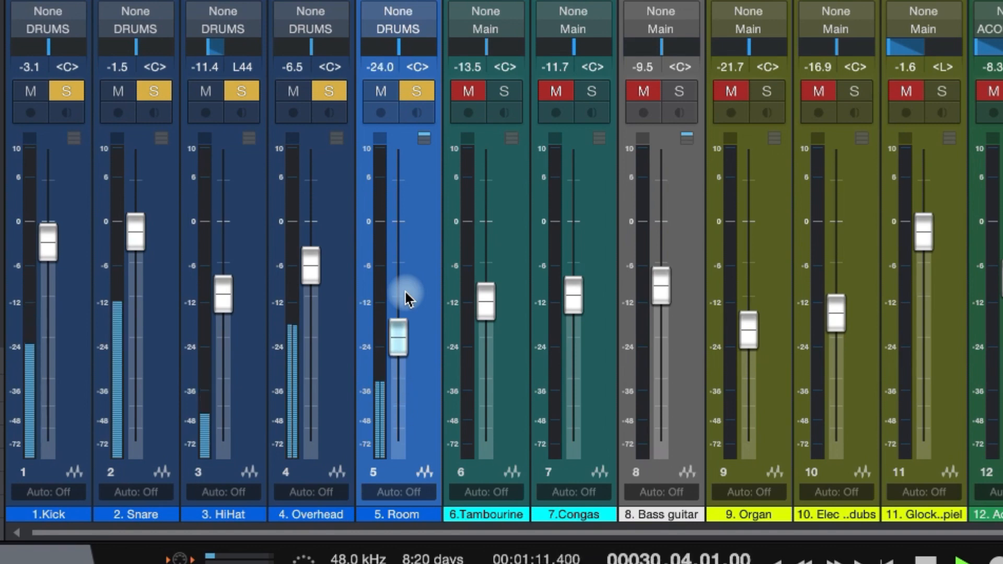
scroll(406, 298, up, 1)
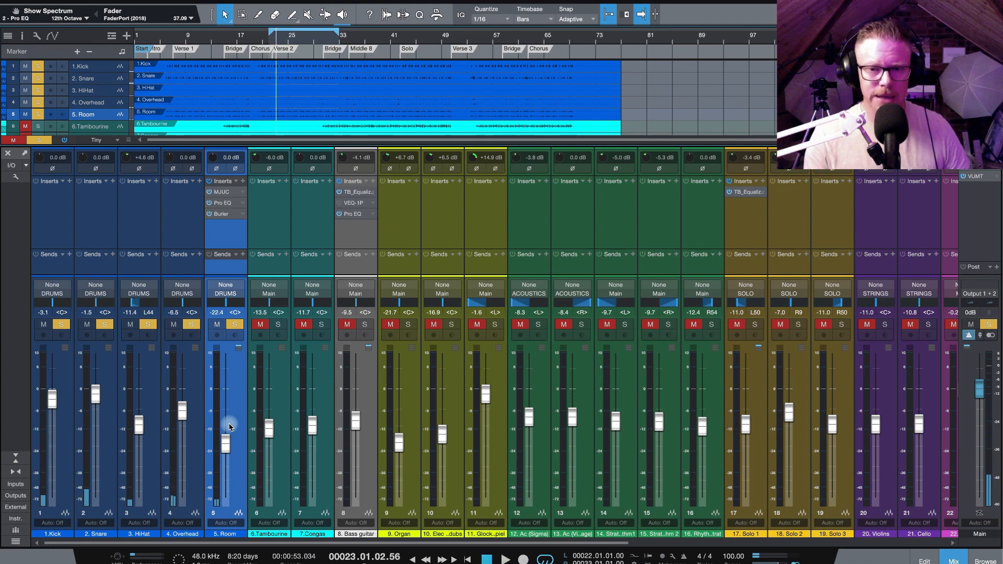
Compare the drum mix with the Room track muted and unmuted, and with its inserts bypassed and active.
key(space)
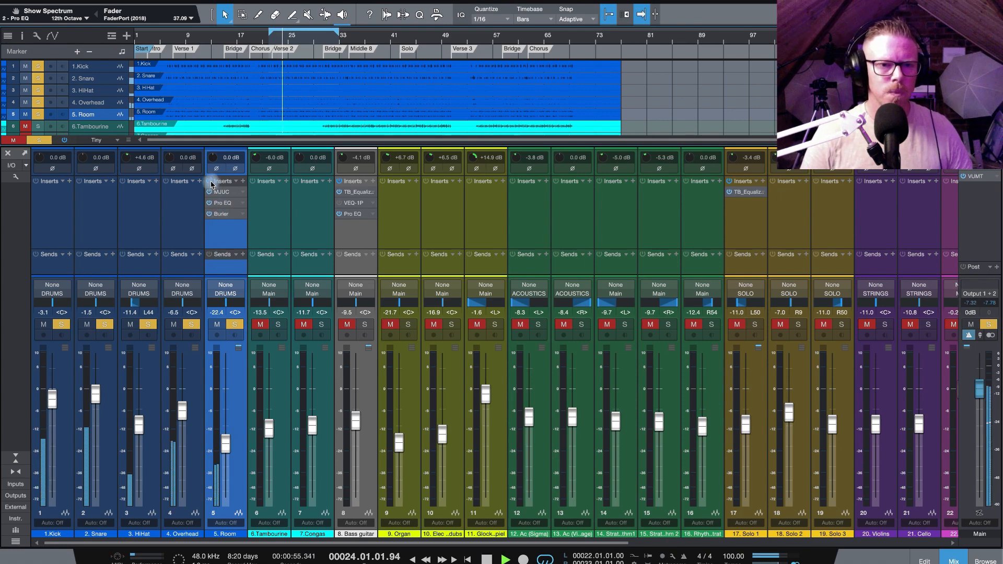
click(218, 325)
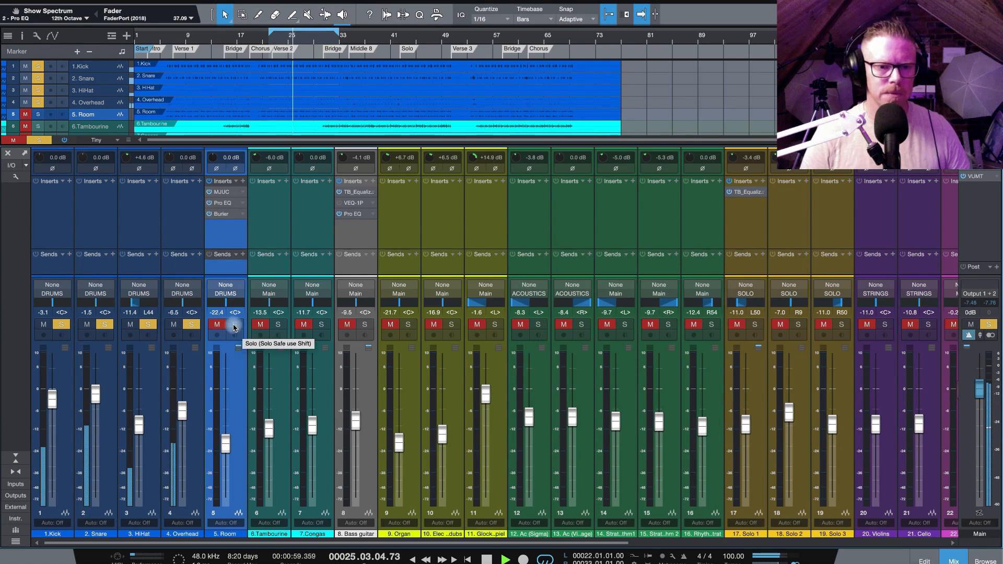
click(233, 326)
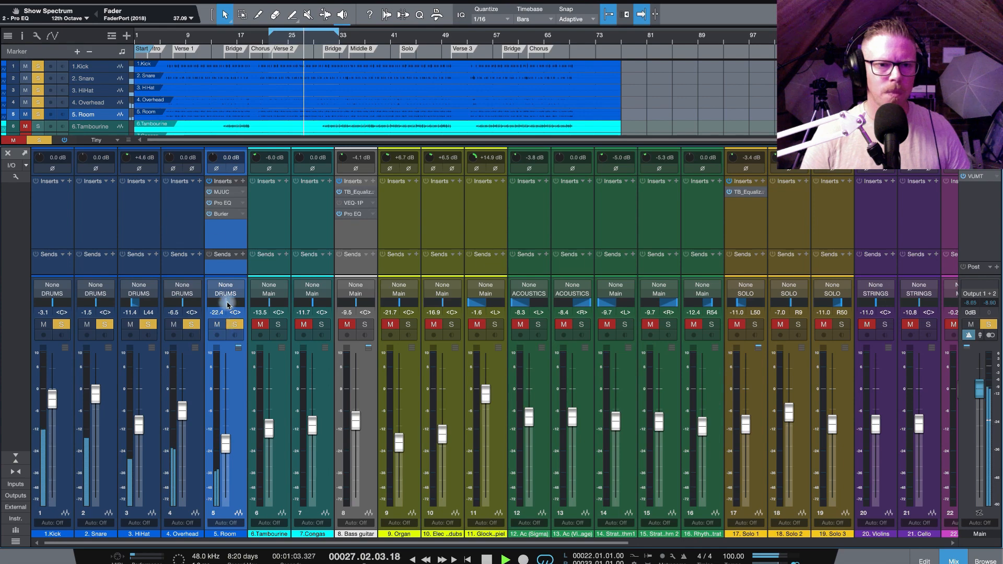
click(211, 183)
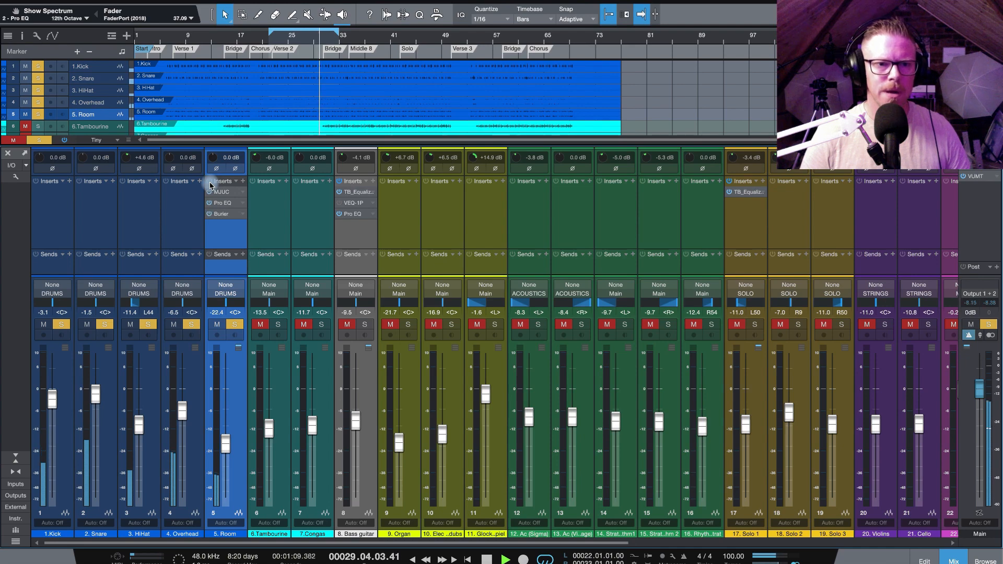